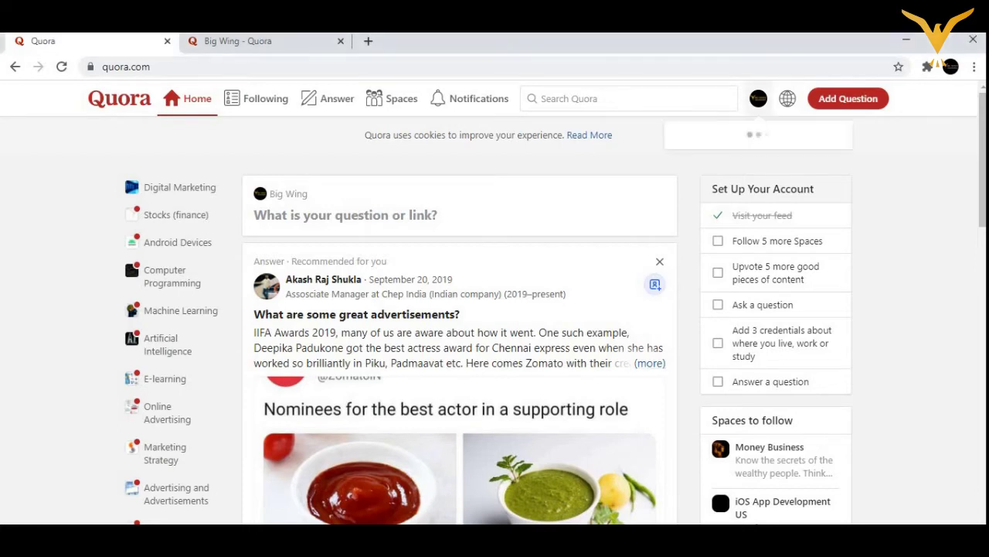
Bring up the Big Wing profile page
click(758, 98)
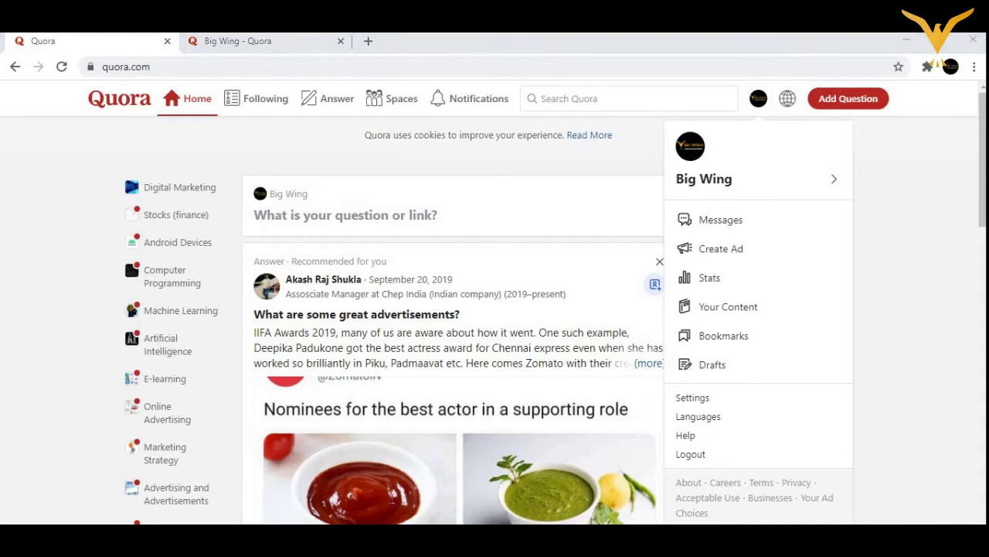
key(ctrl+Tab)
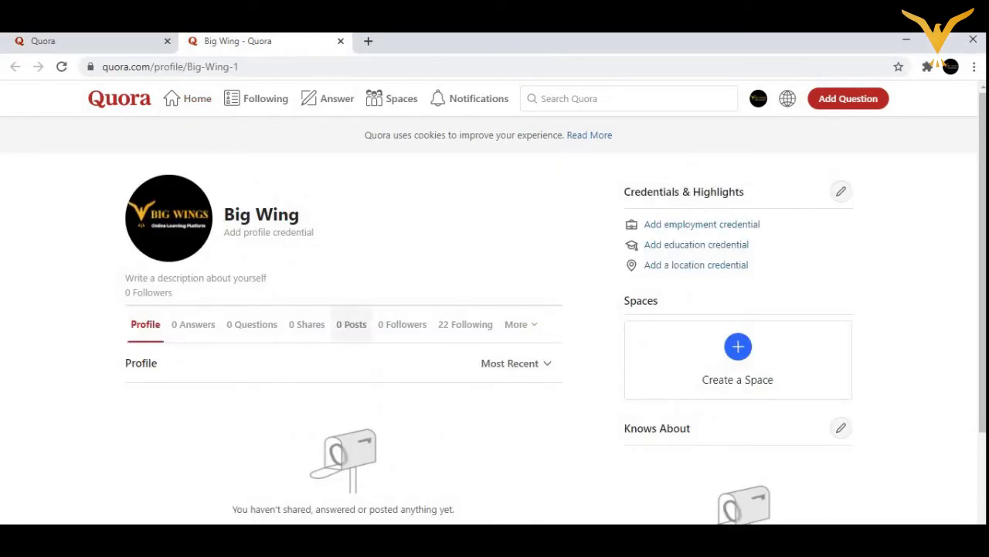
mouse_move(169, 220)
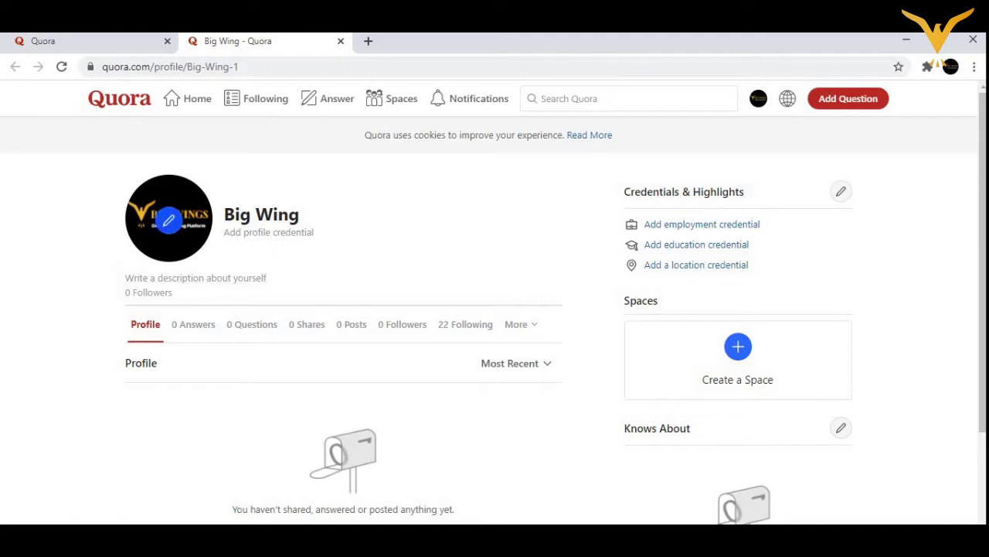
click(169, 220)
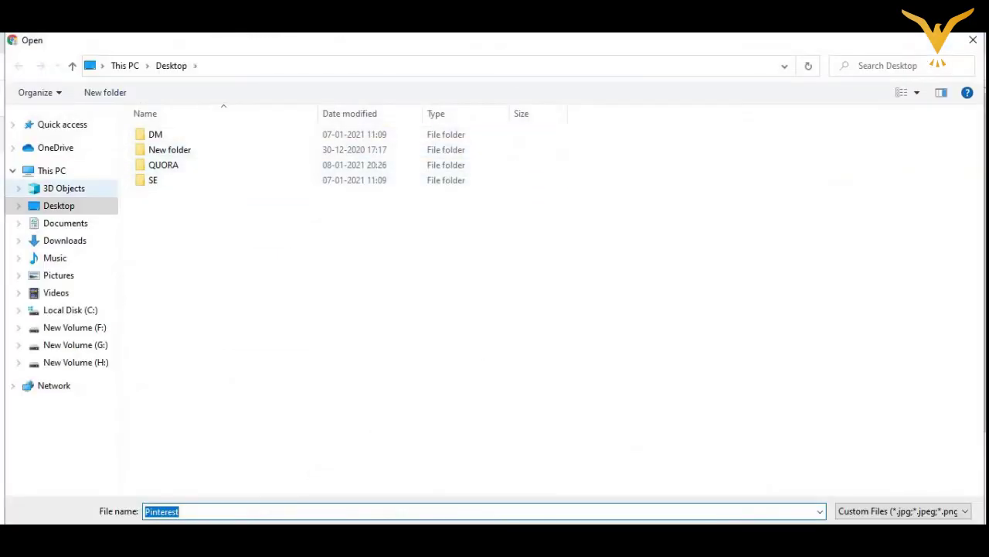
click(64, 241)
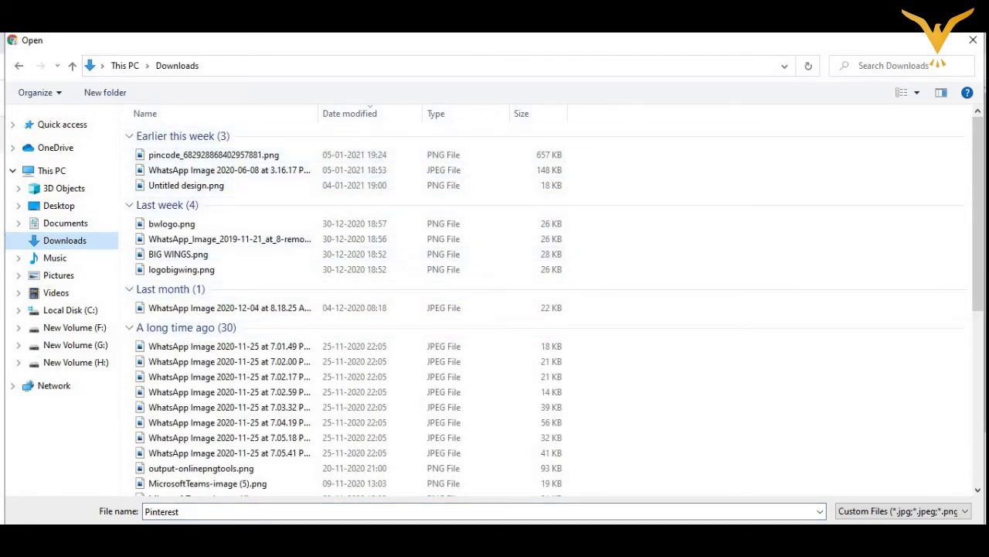
click(973, 40)
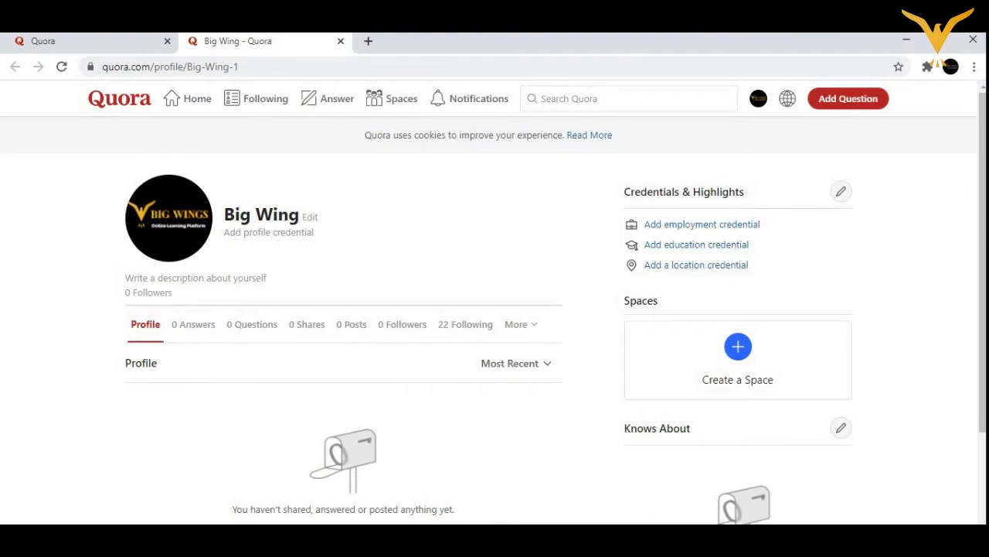
click(309, 216)
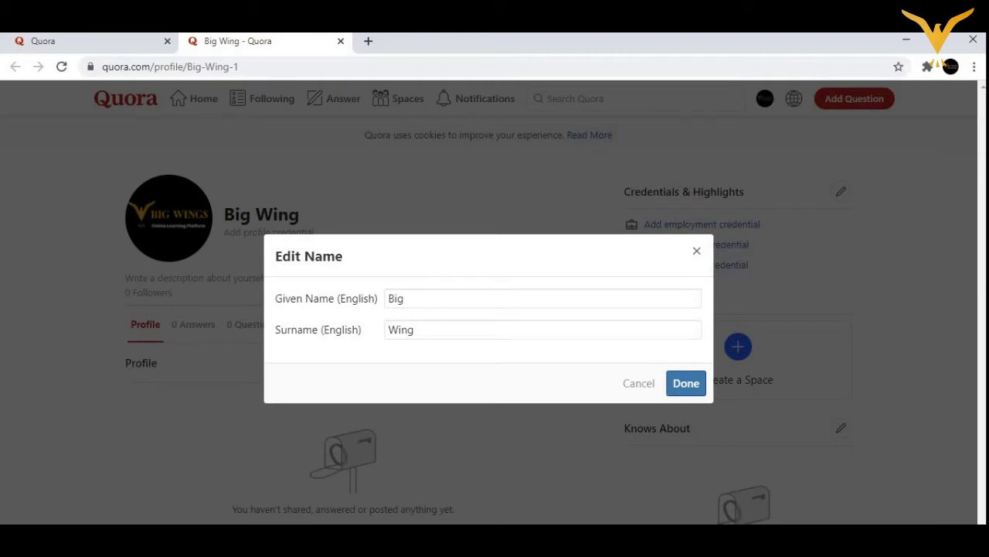
click(686, 383)
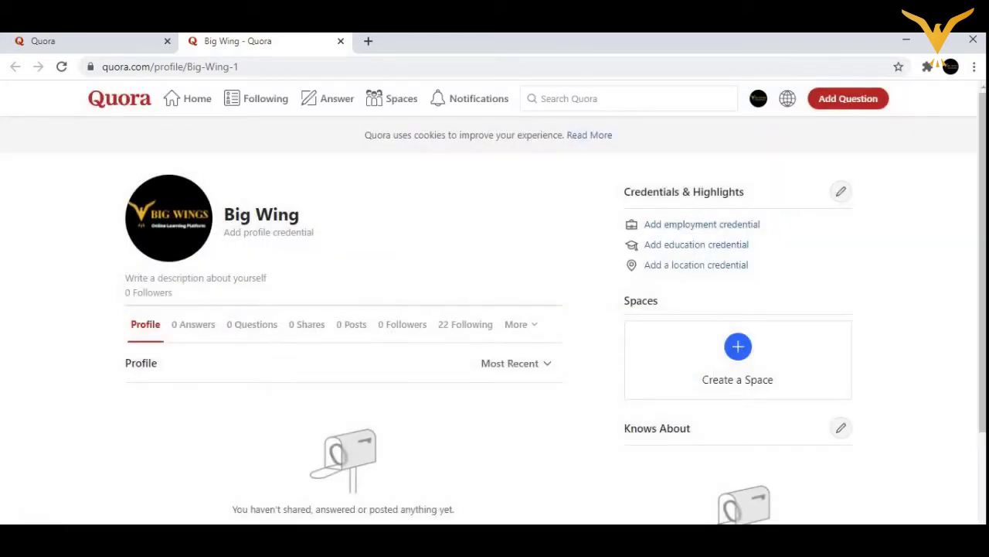
Add the profile credential "Online Learning Platform!!!" and save it
click(268, 232)
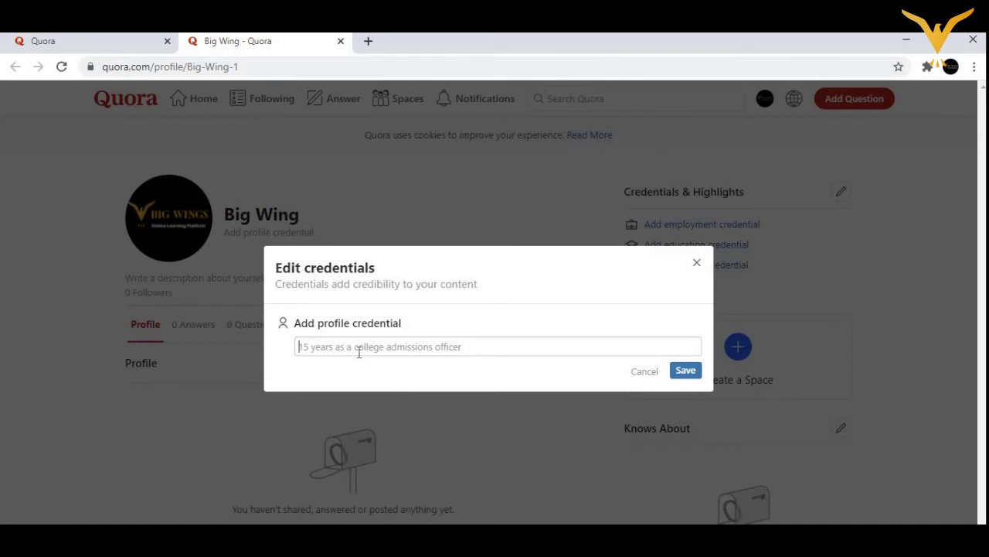
text(On)
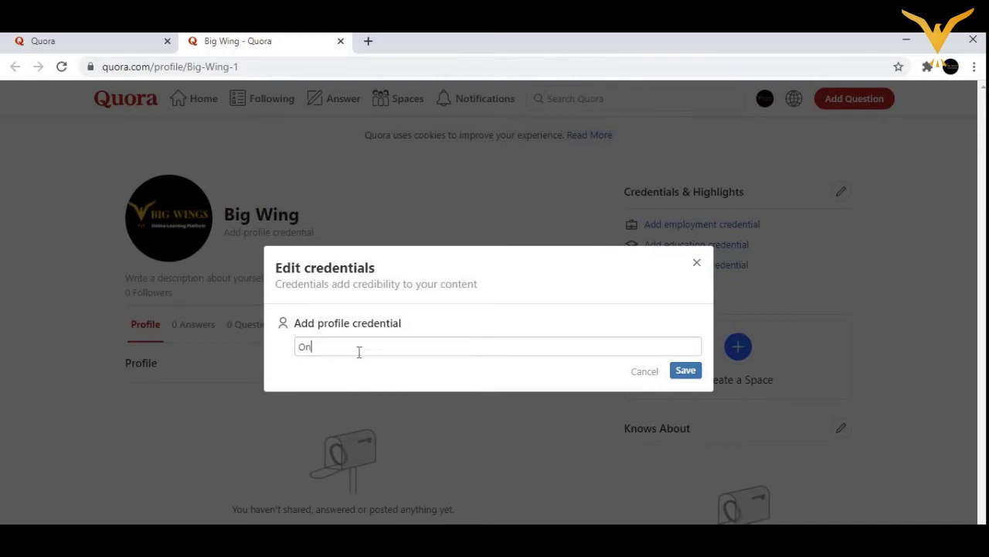
text(line Learning Platform!!!)
click(678, 371)
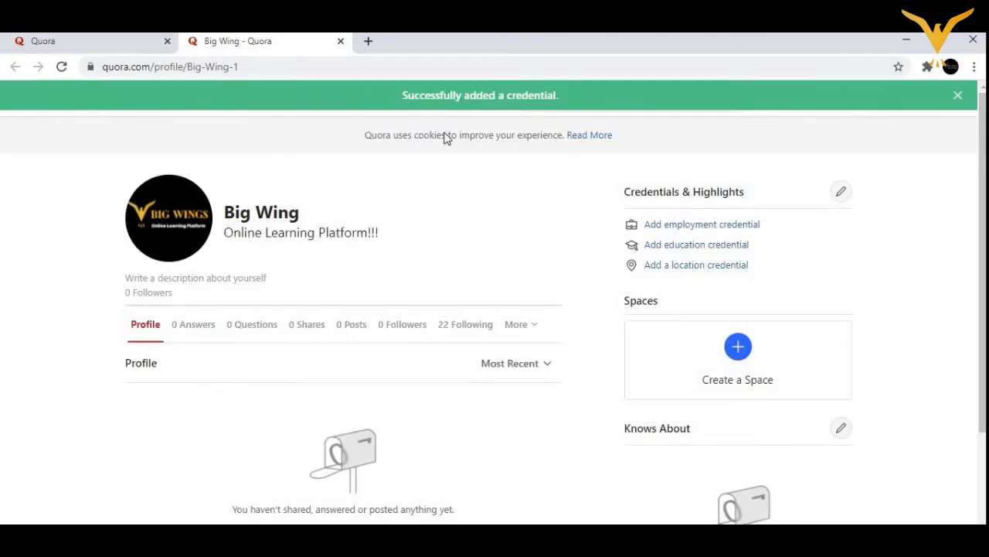
Begin the profile description with "we offer courses related to Digital Marketing |", correcting the misspelled word with the spelling suggestion
click(197, 280)
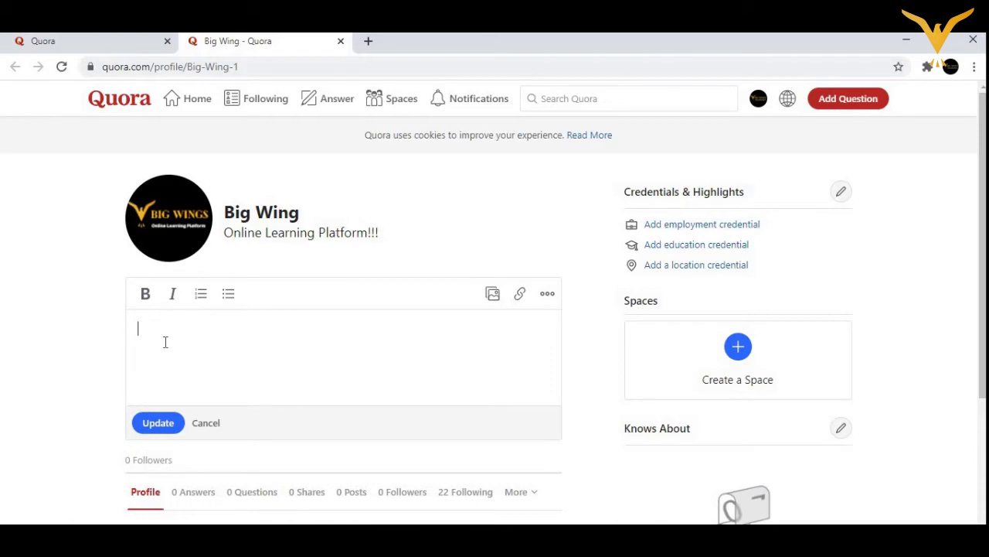
text(we offer courses related to)
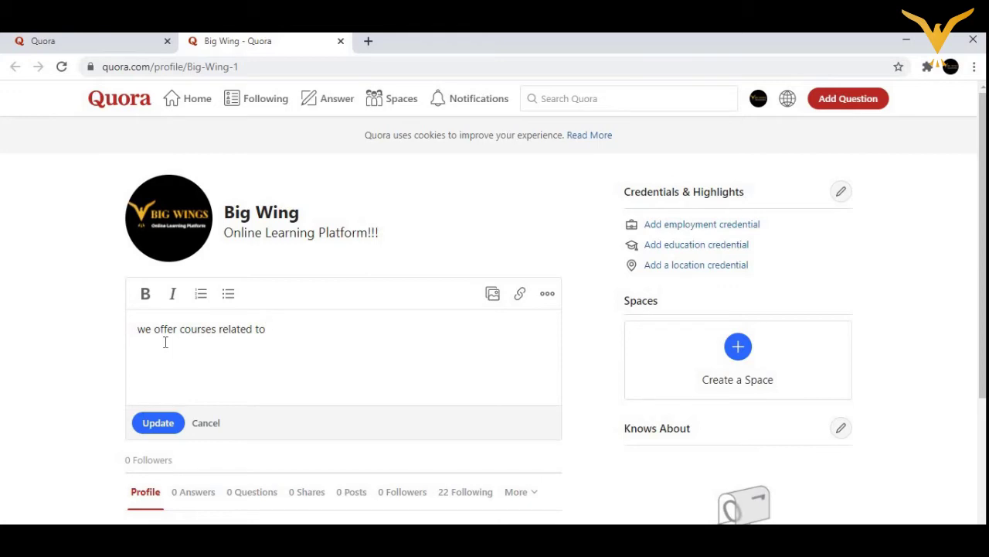
text( Digital Marketting)
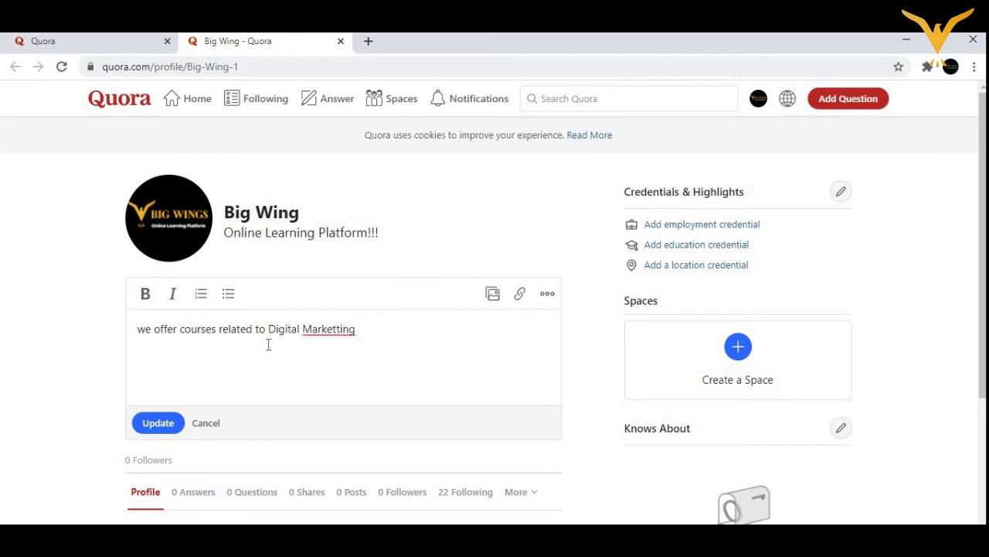
right_click(330, 328)
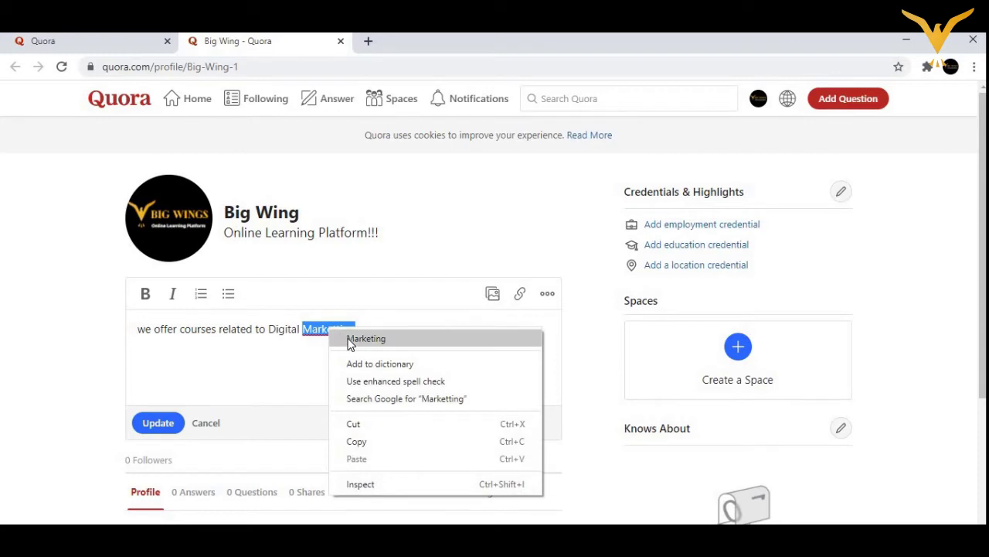
click(363, 337)
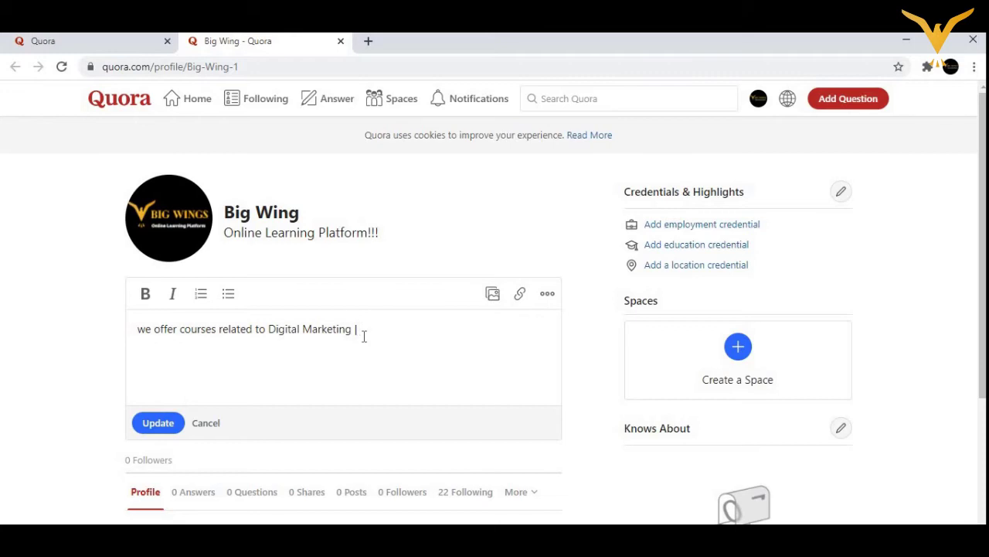
Extend the description's course list with "Data Science | Android Development | Coding"
text(Data Science | Android DE)
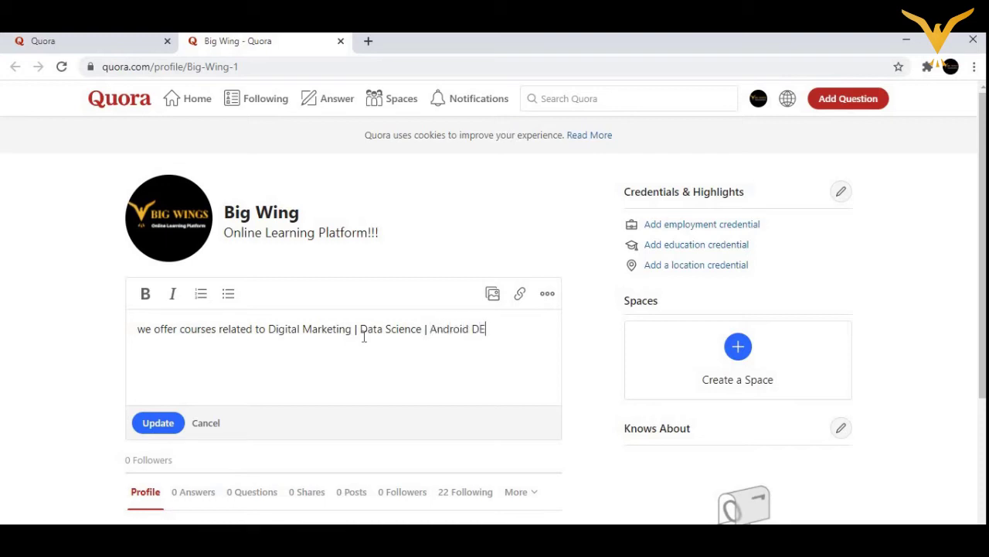
text(velopment)
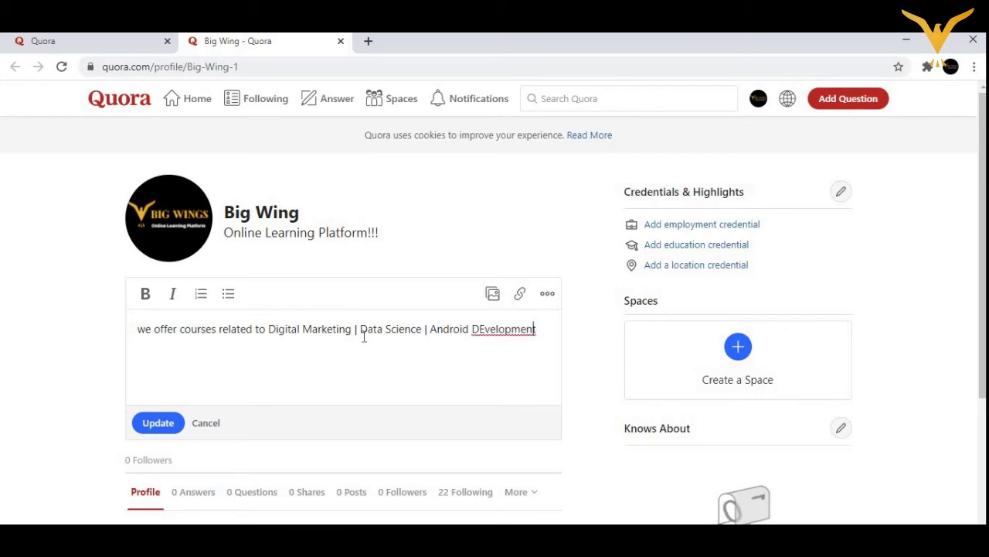
key(Left)
key(Left)
key(Left)
key(Left)
key(Left)
key(Left)
key(Left)
key(Left)
key(Left)
key(BackSpace)
text(e)
key(End)
text(|)
text(Coding)
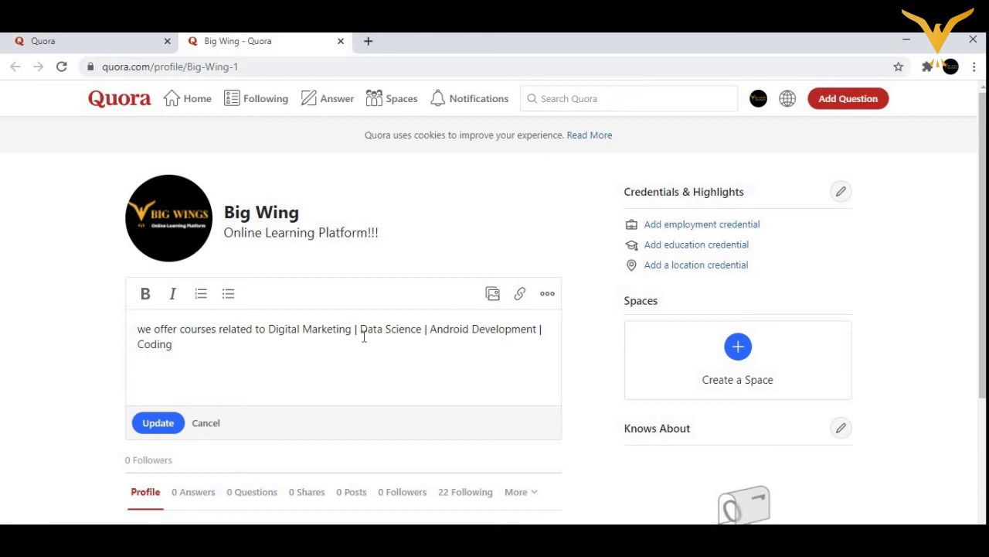
Add a second paragraph reading "To refer CLICK ON THE LINK below" to the description, followed by an empty line
text(to fer)
key(BackSpace)
key(BackSpace)
key(BackSpace)
text(refer cli)
key(BackSpace)
key(BackSpace)
text(C)
key(BackSpace)
key(BackSpace)
text(CLICK ON THE )
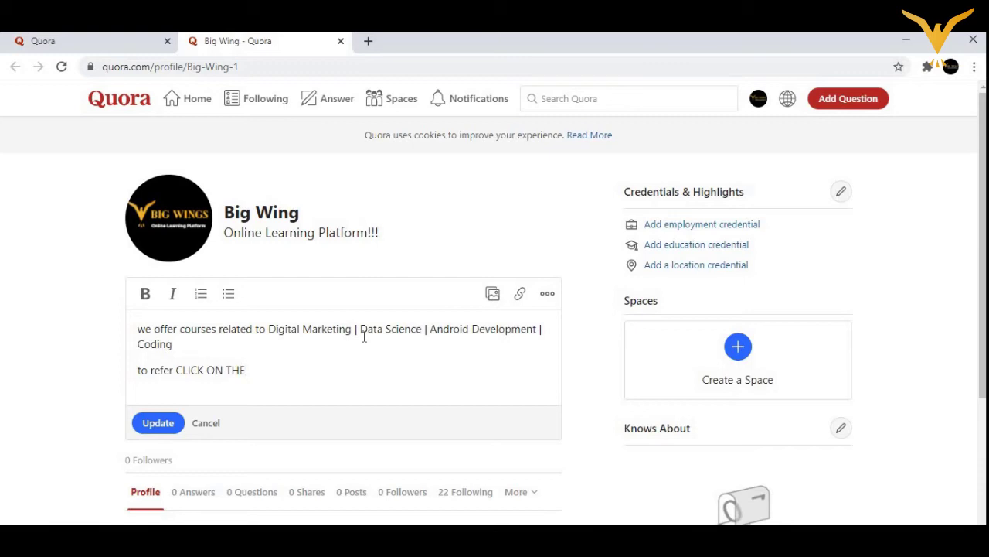
text(LINK below)
click(142, 371)
key(BackSpace)
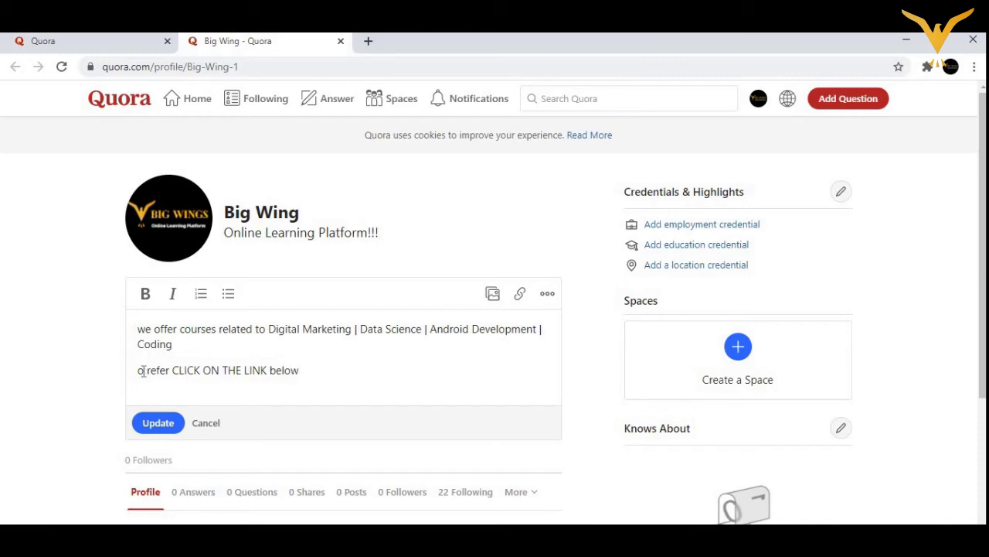
text(T)
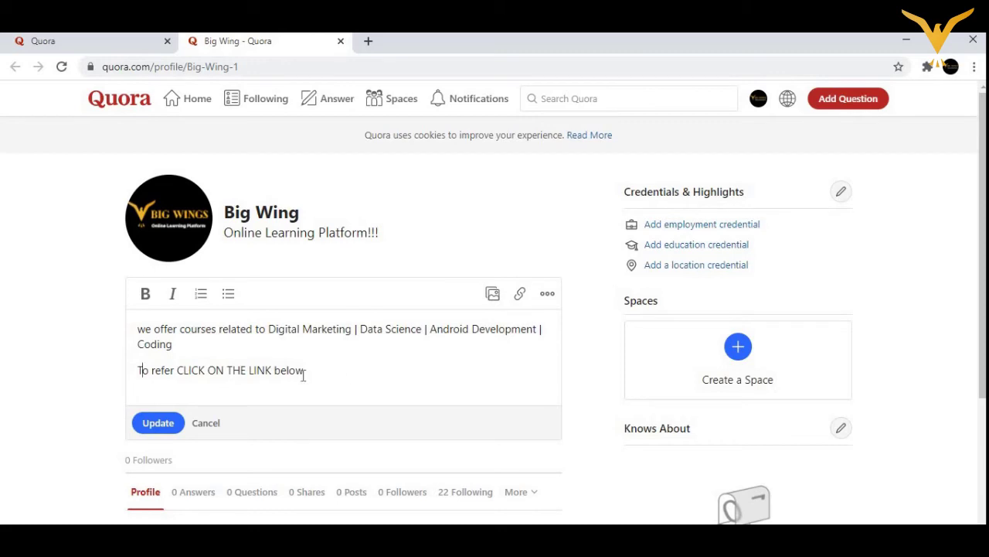
key(Return)
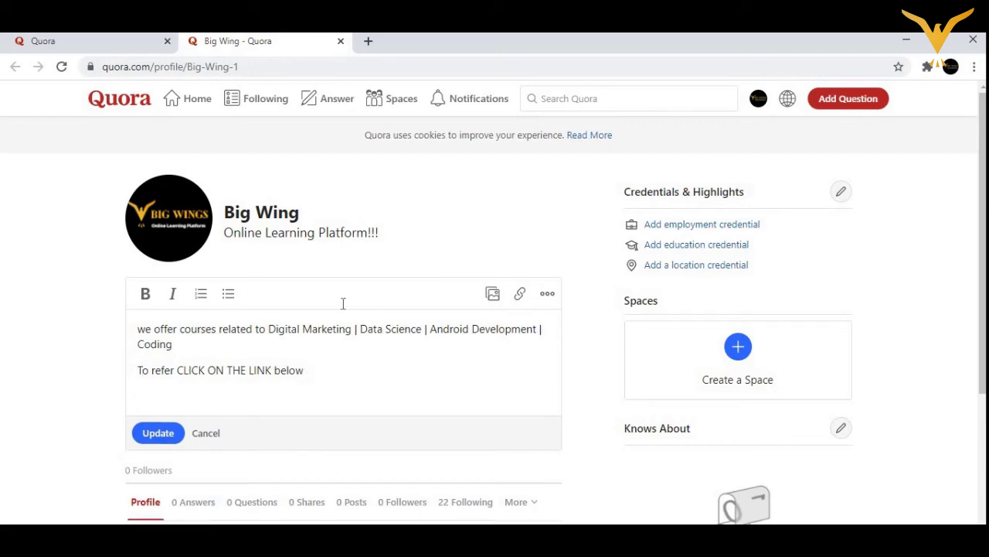
Open YouTube in a new browser tab and search for "visionary classes"
click(370, 44)
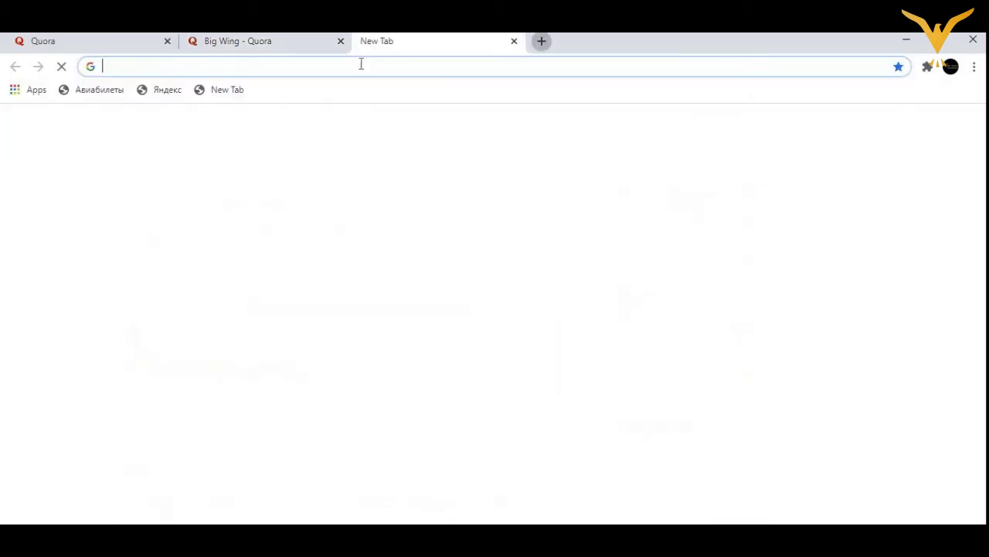
click(361, 65)
text(youtube.com)
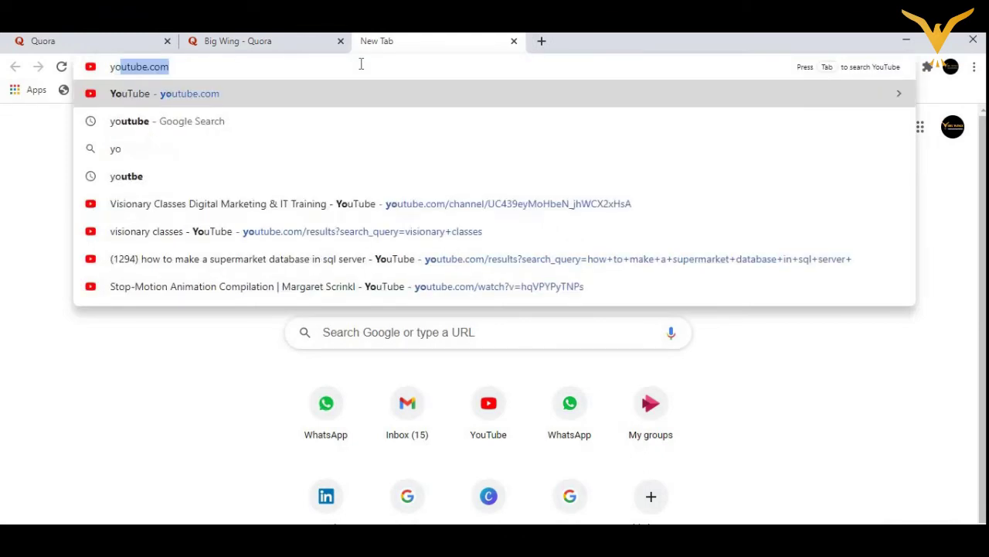
click(309, 95)
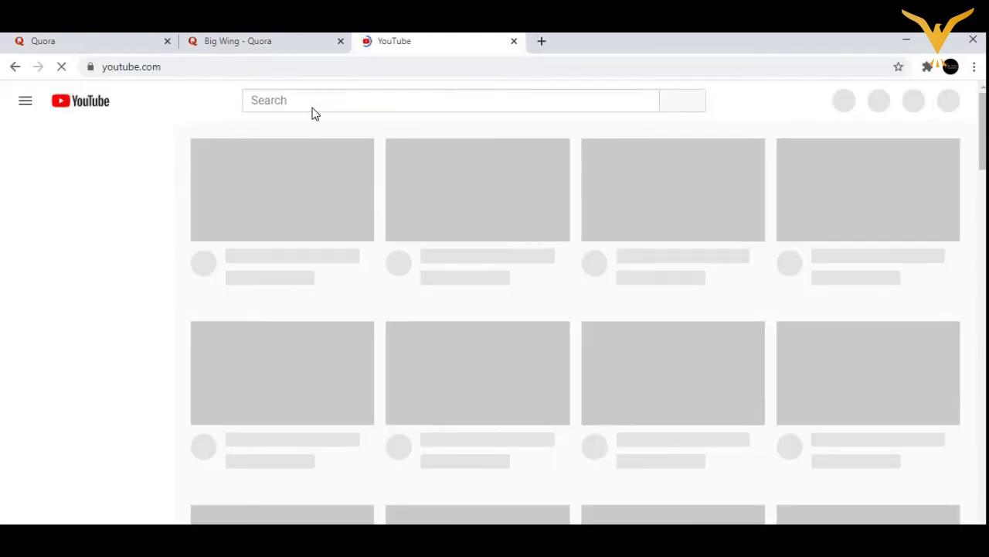
text(visio)
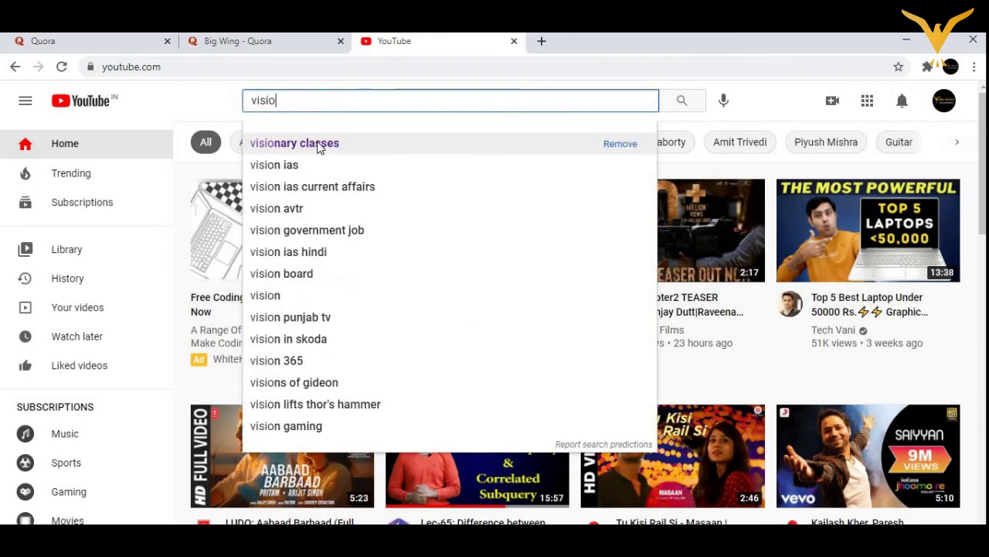
click(317, 143)
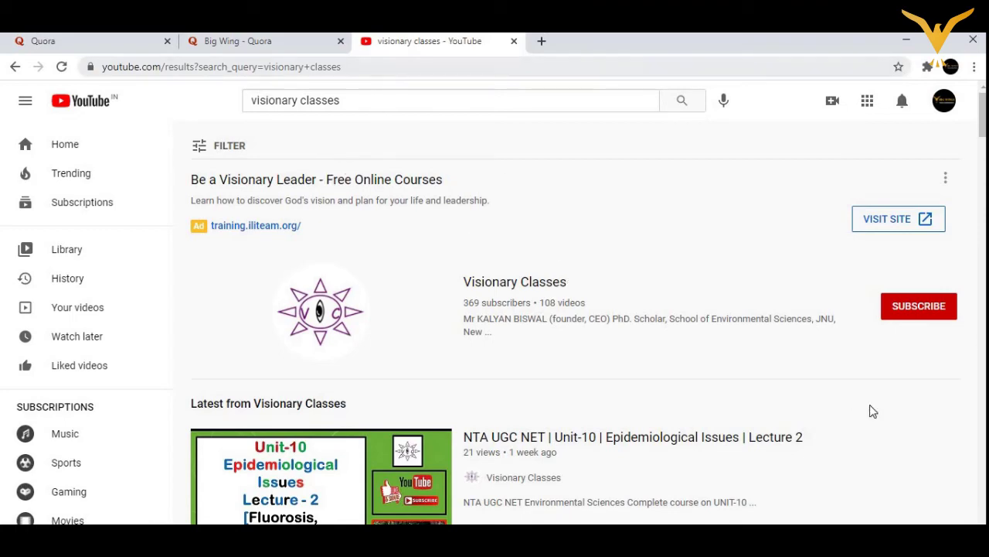
Open the Visionary Classes Digital Marketing & IT Training channel from the results and copy its web address
scroll(839, 230, down, 6)
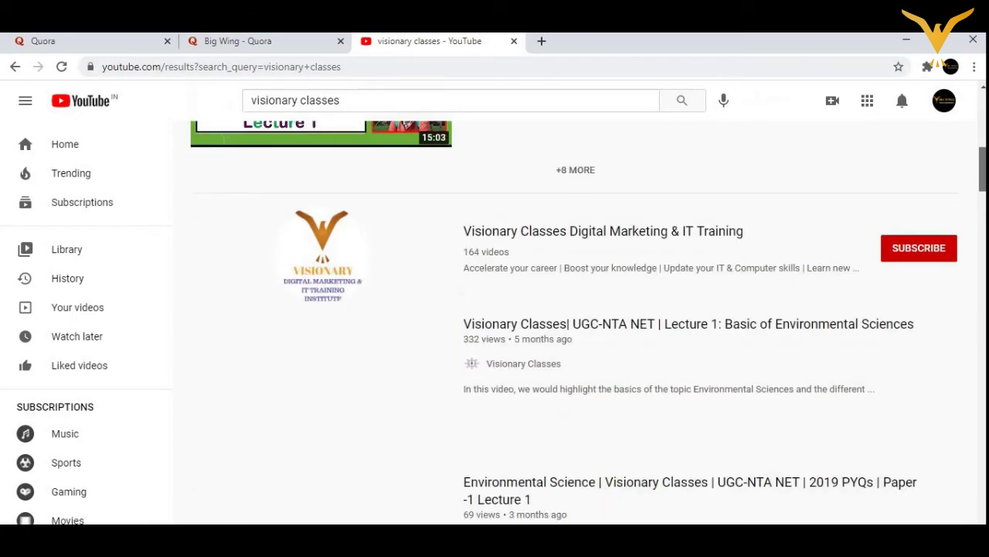
click(437, 254)
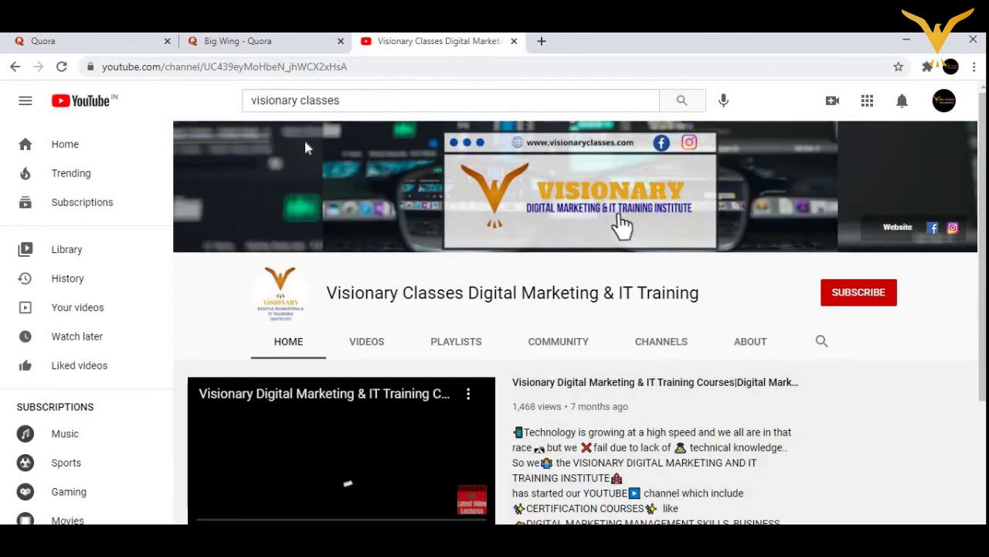
click(359, 65)
key(ctrl+c)
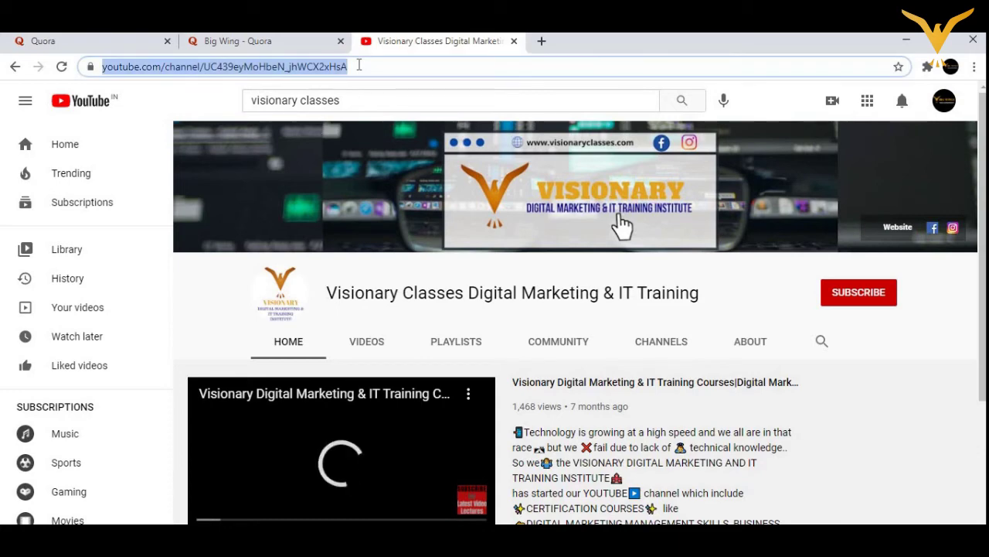
click(331, 430)
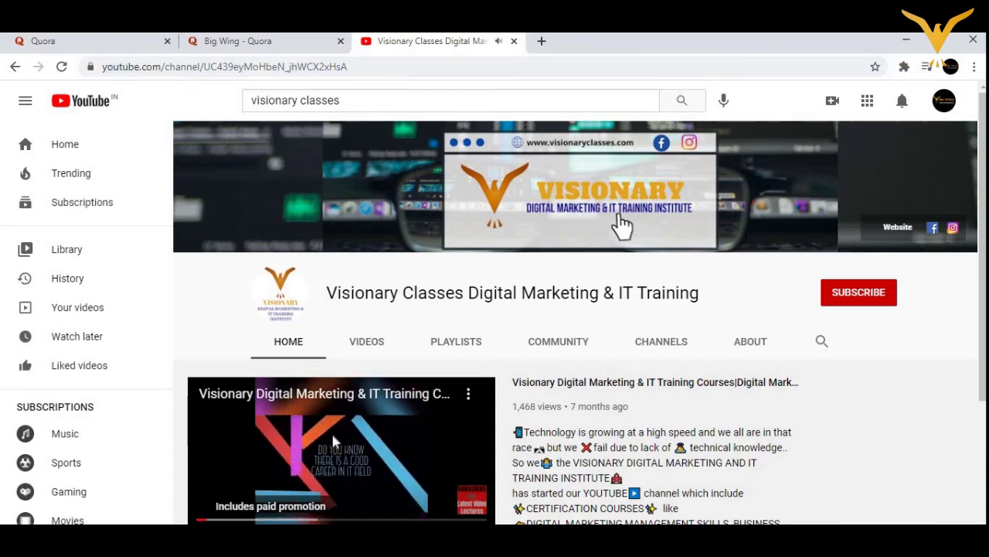
Return to the Quora profile, paste the copied YouTube channel link at the end of the description and save the description
click(199, 42)
key(ctrl+v)
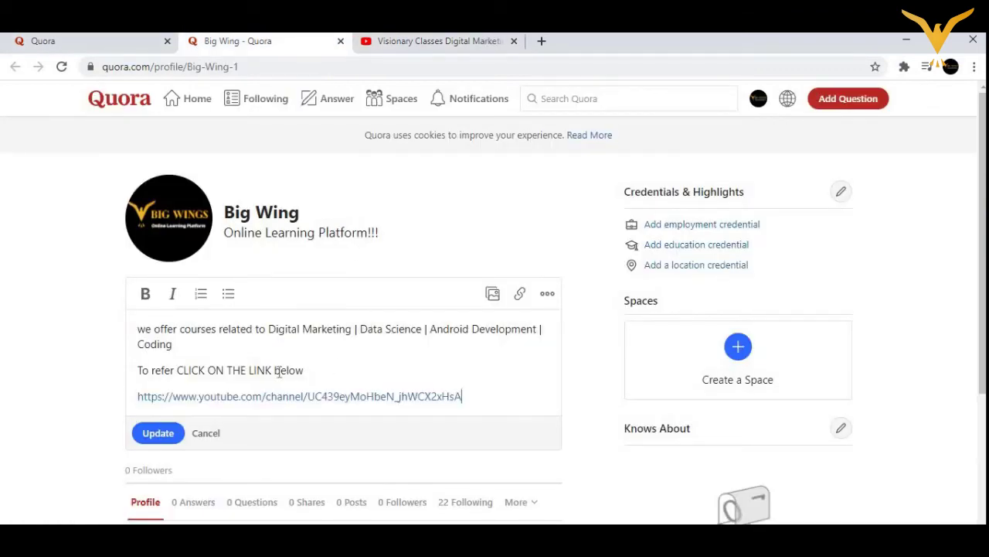
click(157, 436)
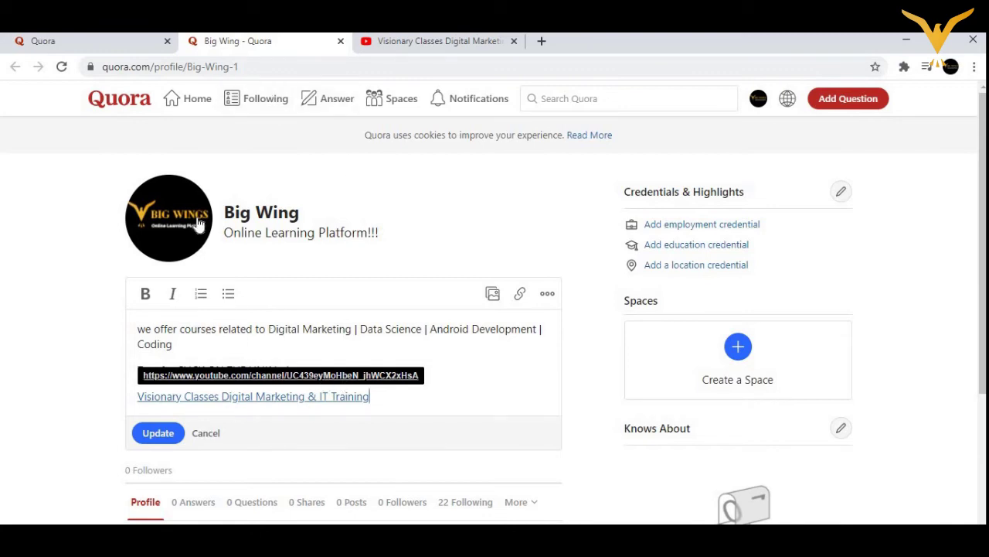
click(157, 430)
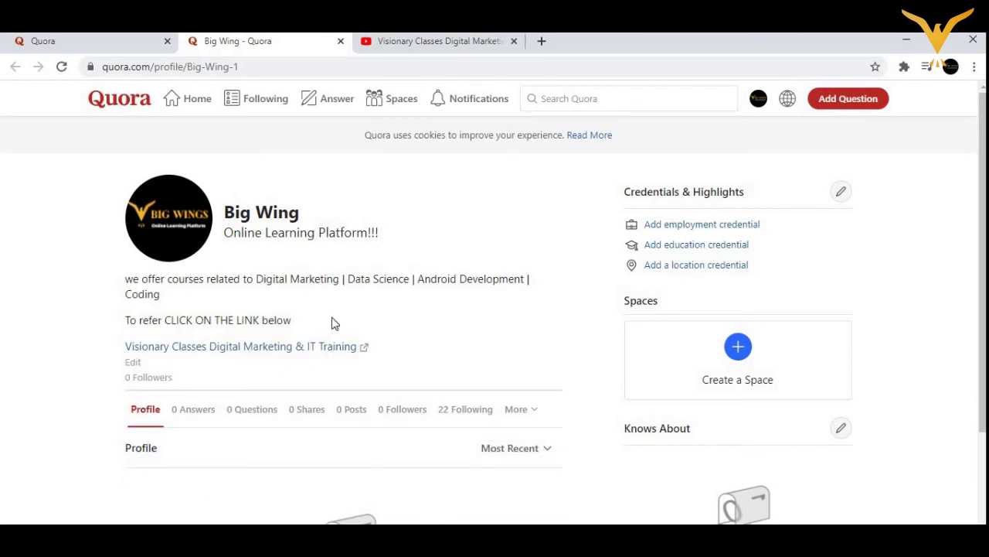
Test the Visionary Classes link in the profile description, return to the Quora profile and close both YouTube tabs
click(302, 348)
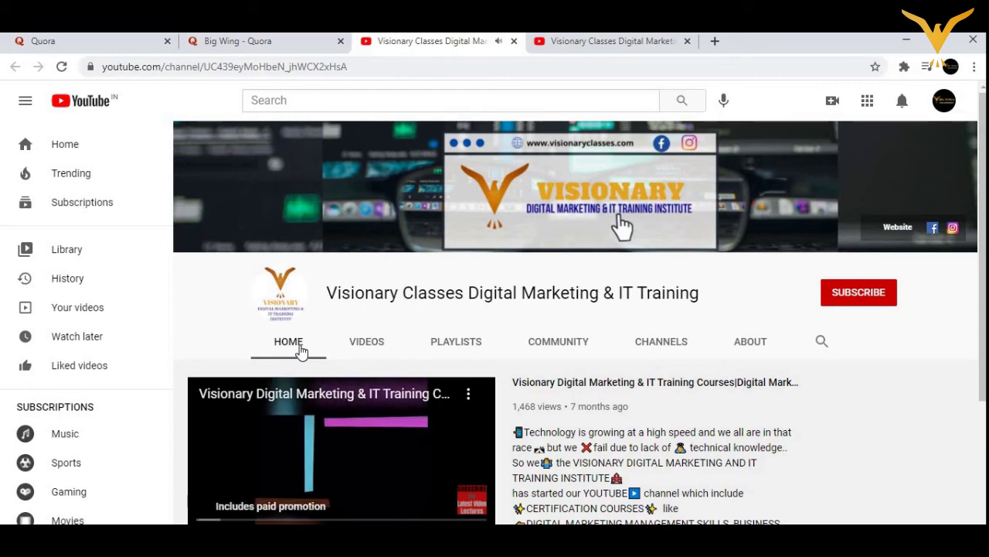
click(300, 347)
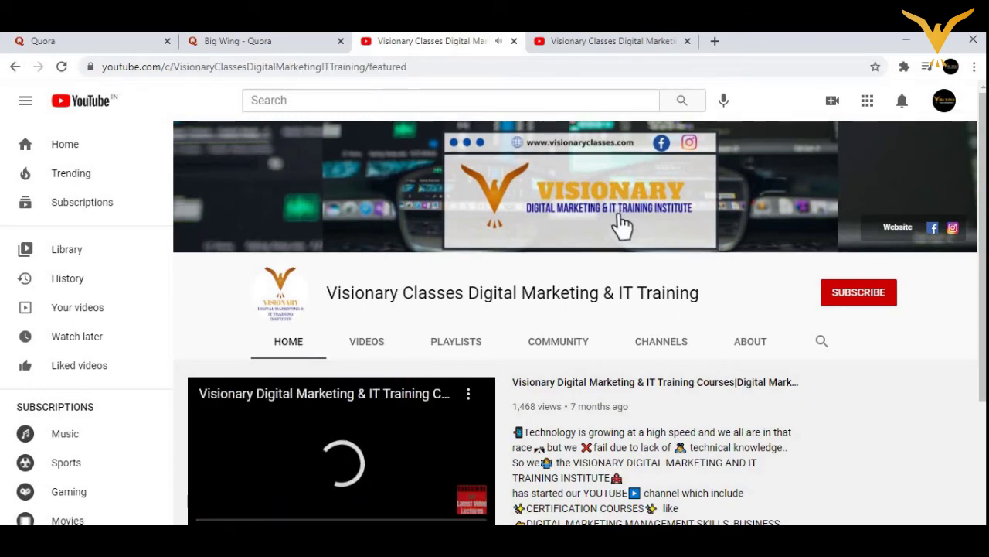
click(240, 43)
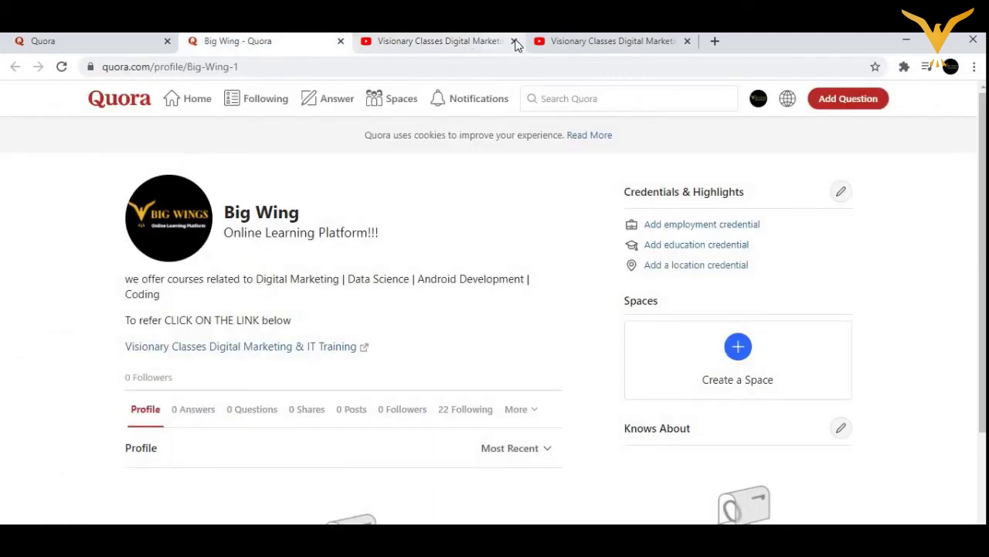
click(514, 41)
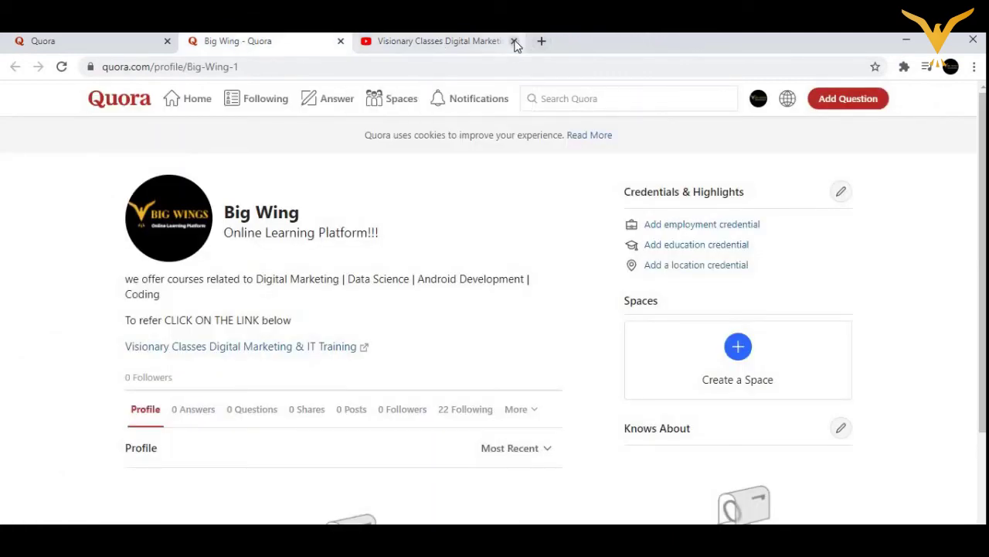
click(514, 41)
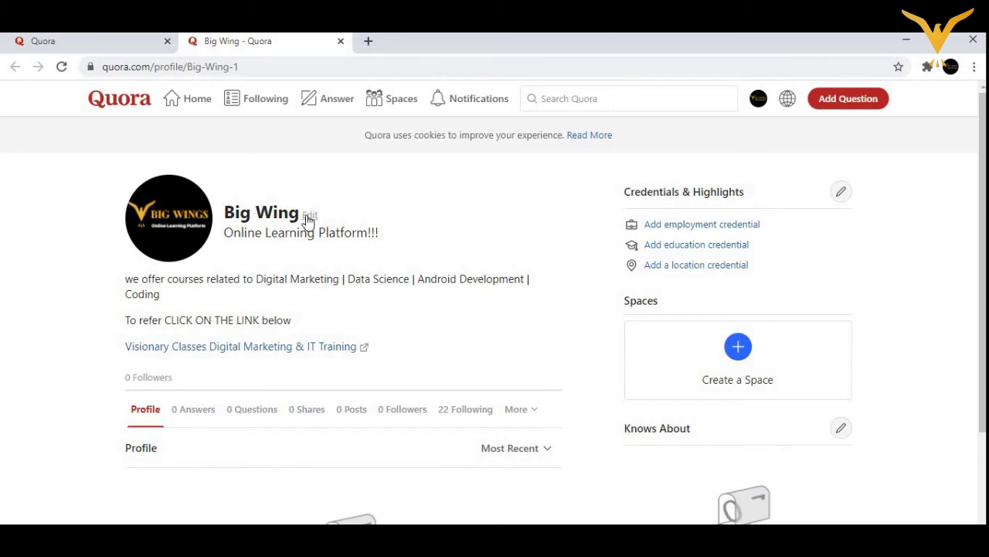
Change the profile's given name to "BigWing", clear the surname and save the new name
click(309, 217)
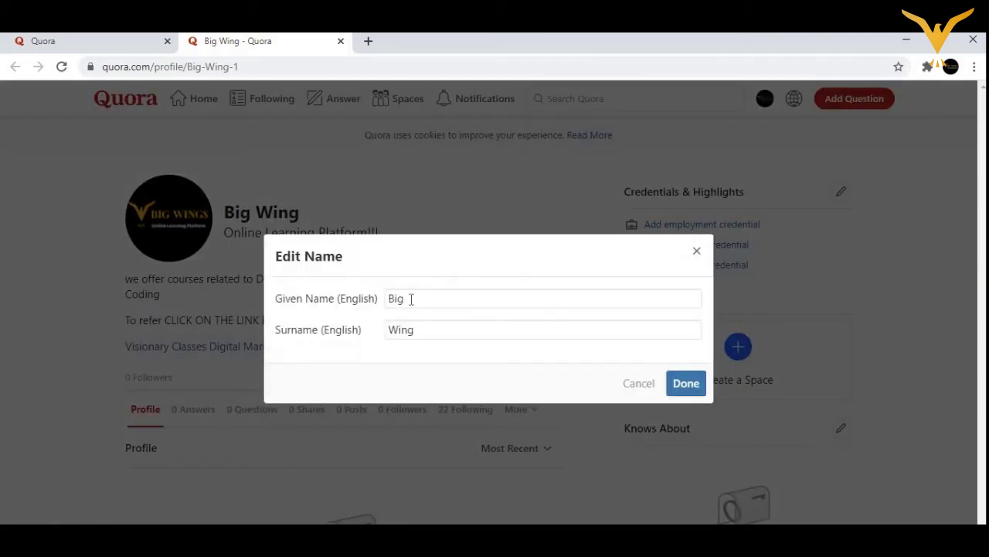
click(411, 299)
text(Wing)
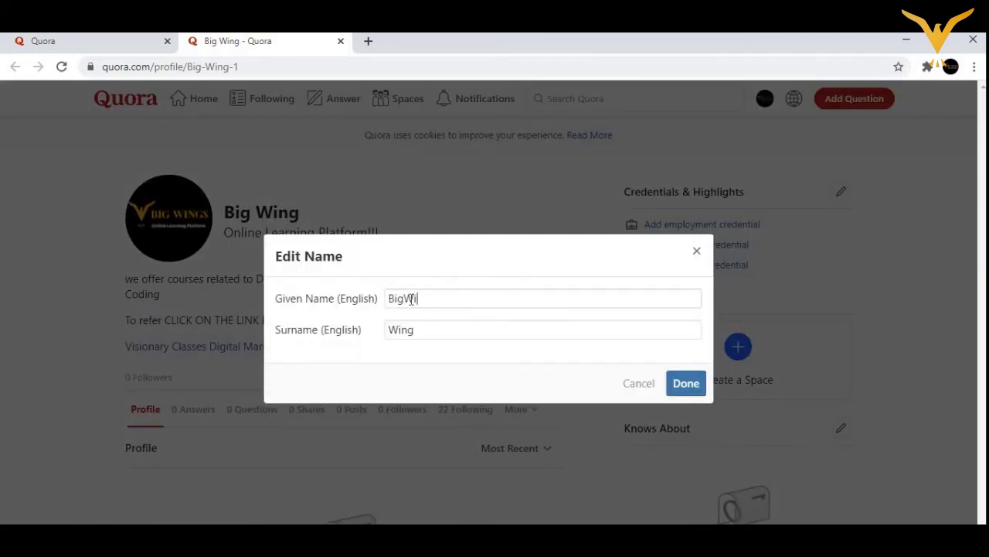
click(426, 327)
key(BackSpace)
key(BackSpace)
key(BackSpace)
key(BackSpace)
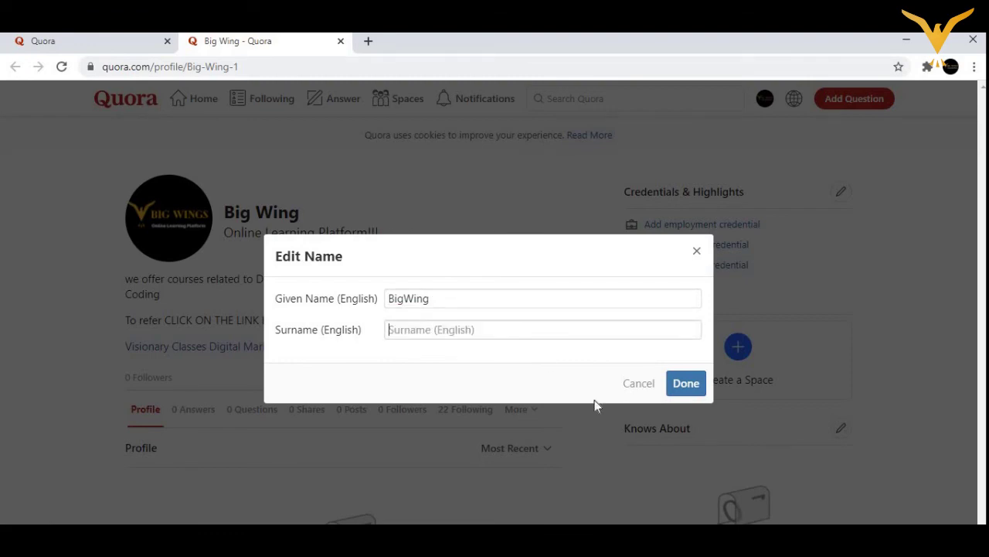
click(680, 384)
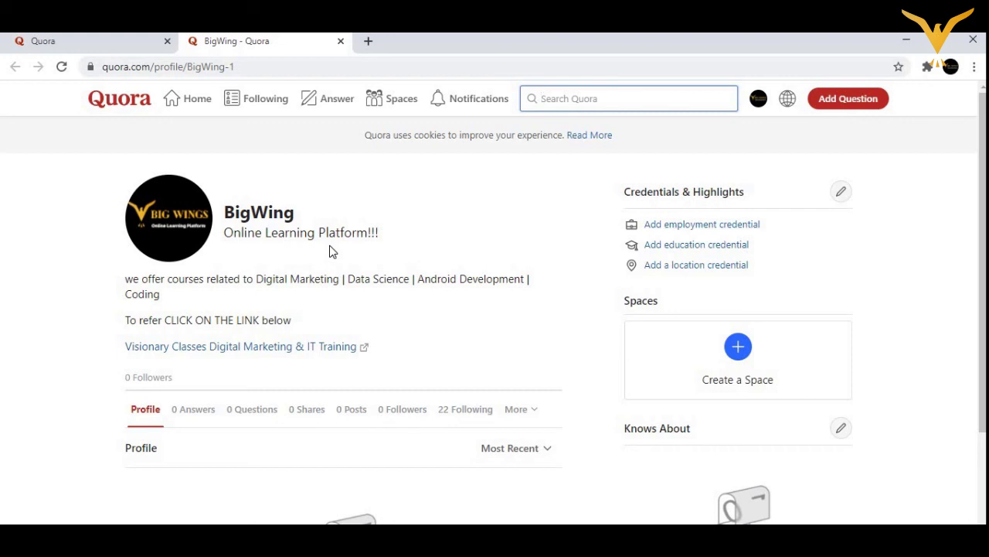
mouse_move(321, 239)
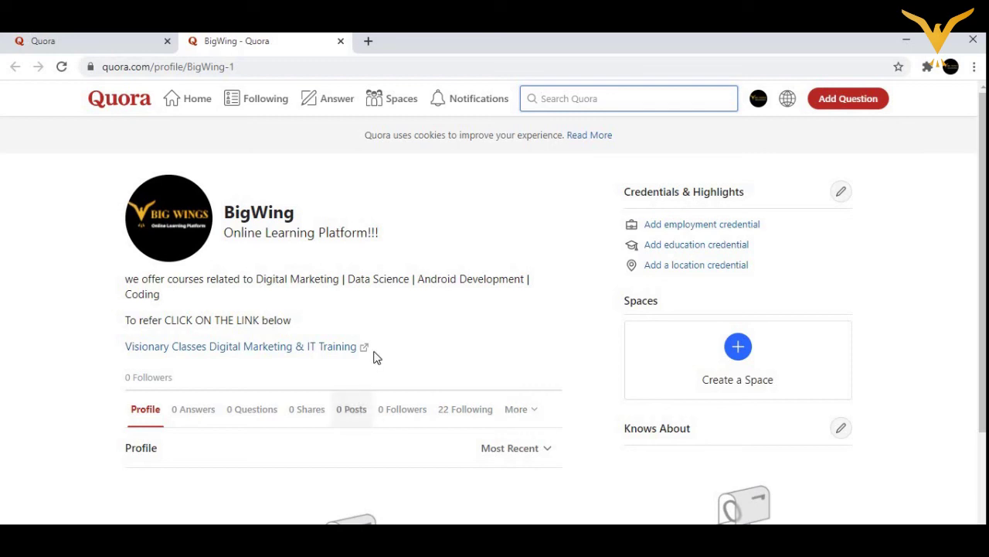
mouse_move(375, 355)
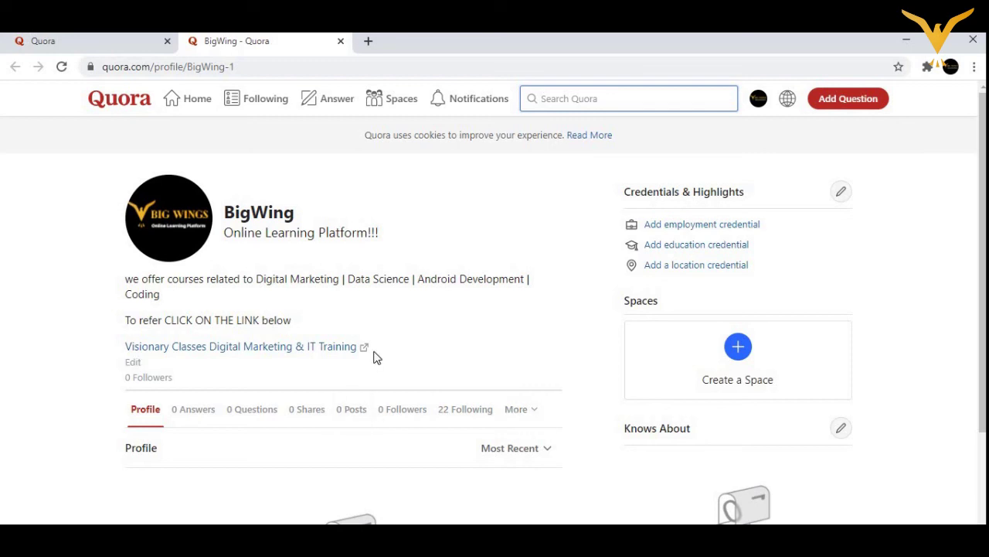